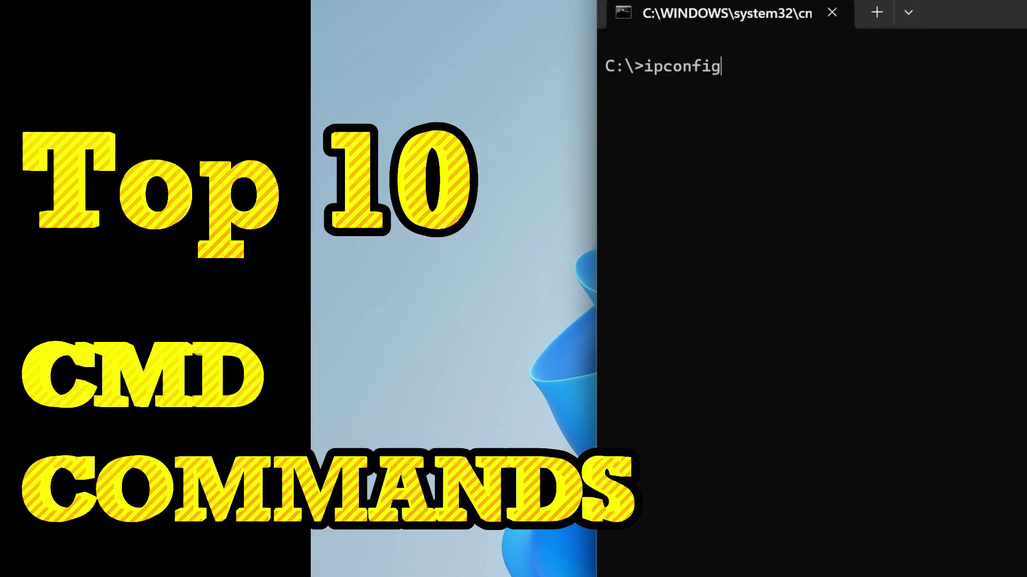
Run ipconfig, an interrupted ping to 8.8.8.8 and taskkill, then clear the screen with cls
{"action": "key", "text": "Return"}
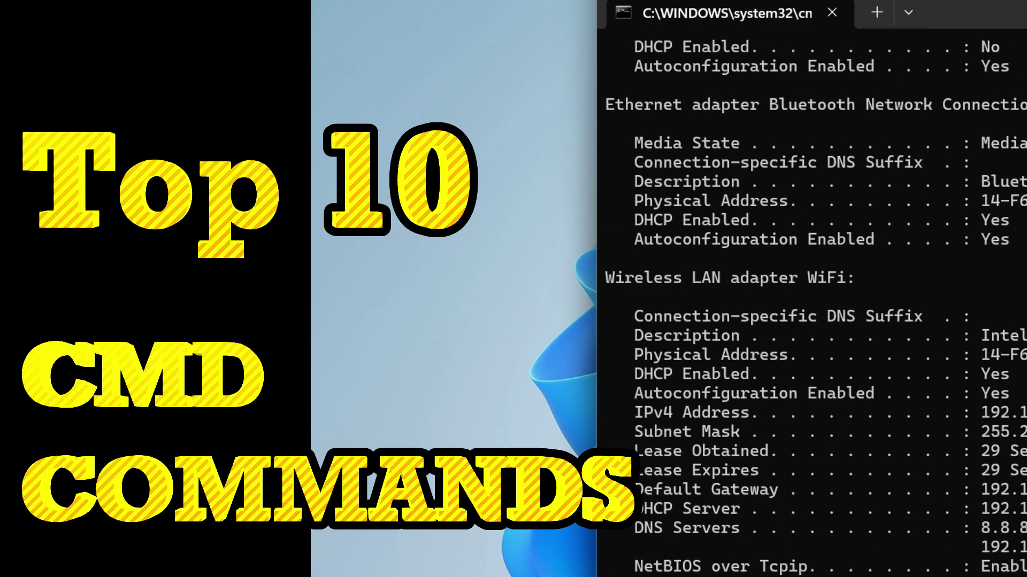
{"action": "type", "text": "ping 8.8.8.8"}
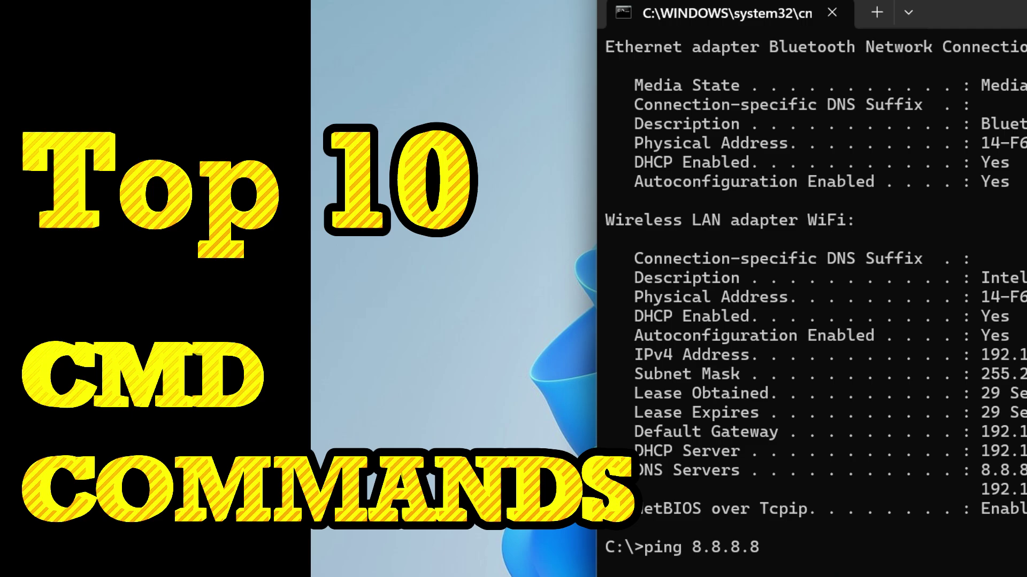
{"action": "key", "text": "Return"}
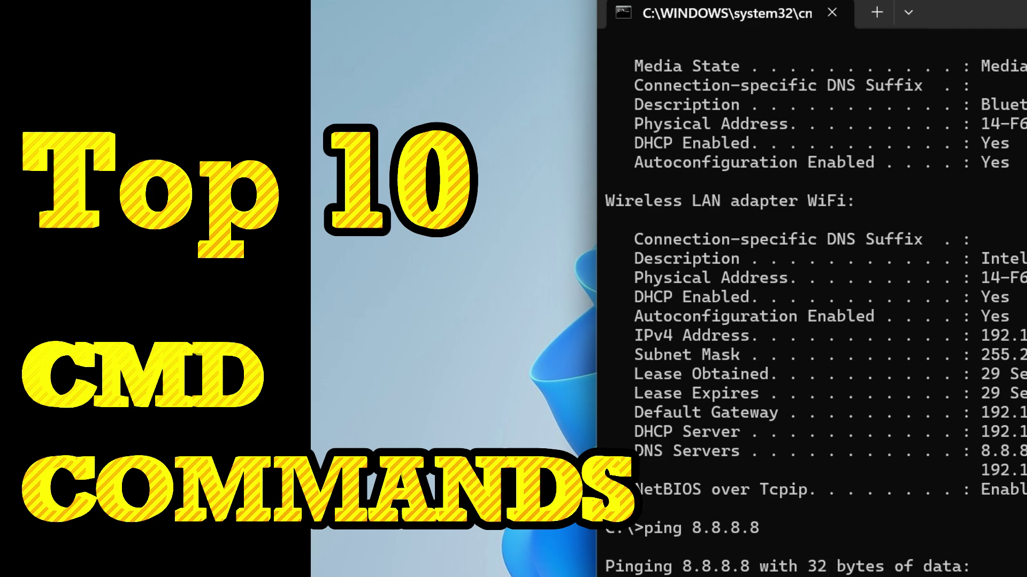
{"action": "key", "text": "ctrl+c"}
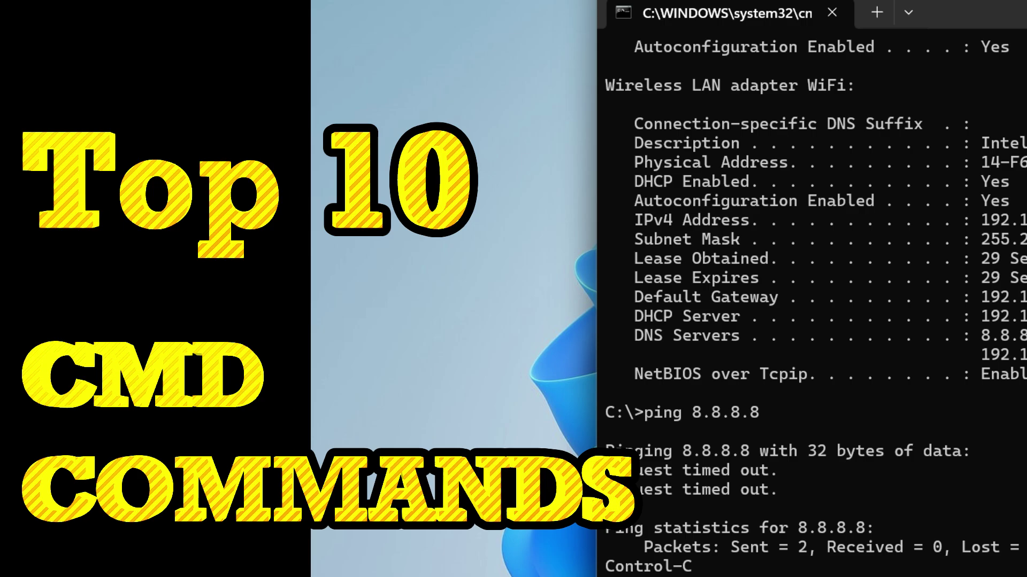
{"action": "type", "text": "taskkill"}
{"action": "key", "text": "Return"}
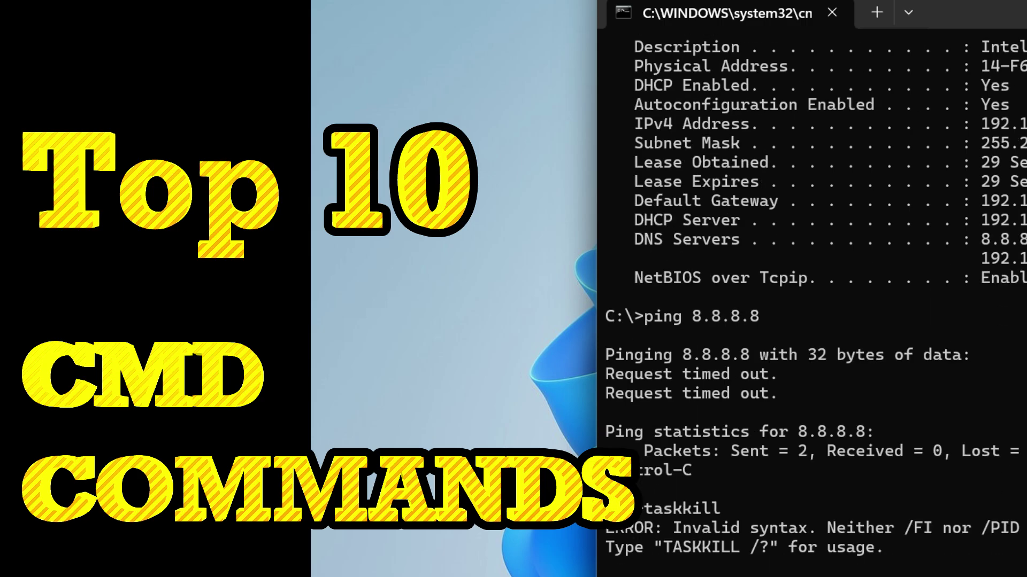
{"action": "type", "text": "cls"}
{"action": "key", "text": "Return"}
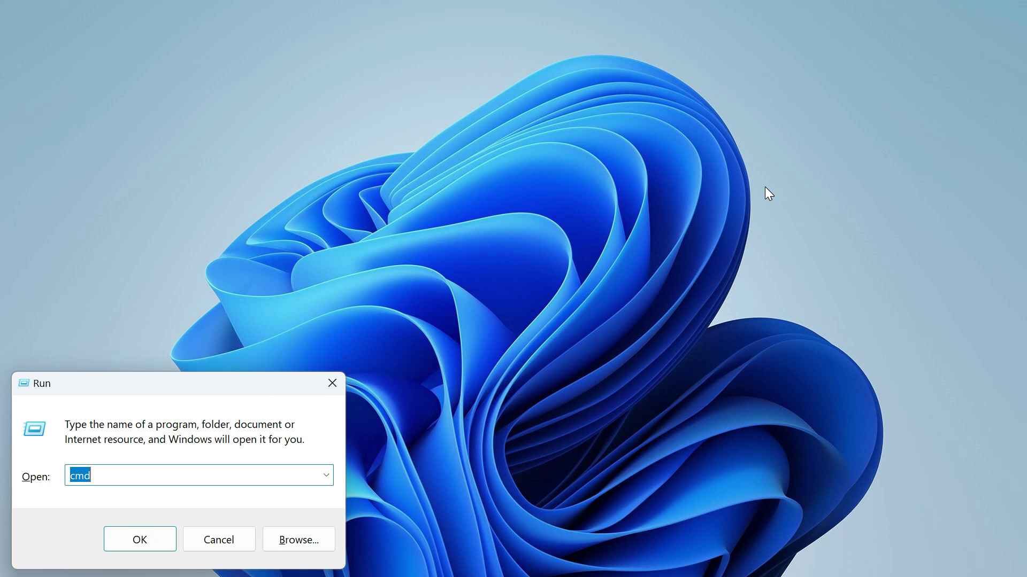
Launch cmd from the Run dialog's Open box
{"action": "key", "text": "Return"}
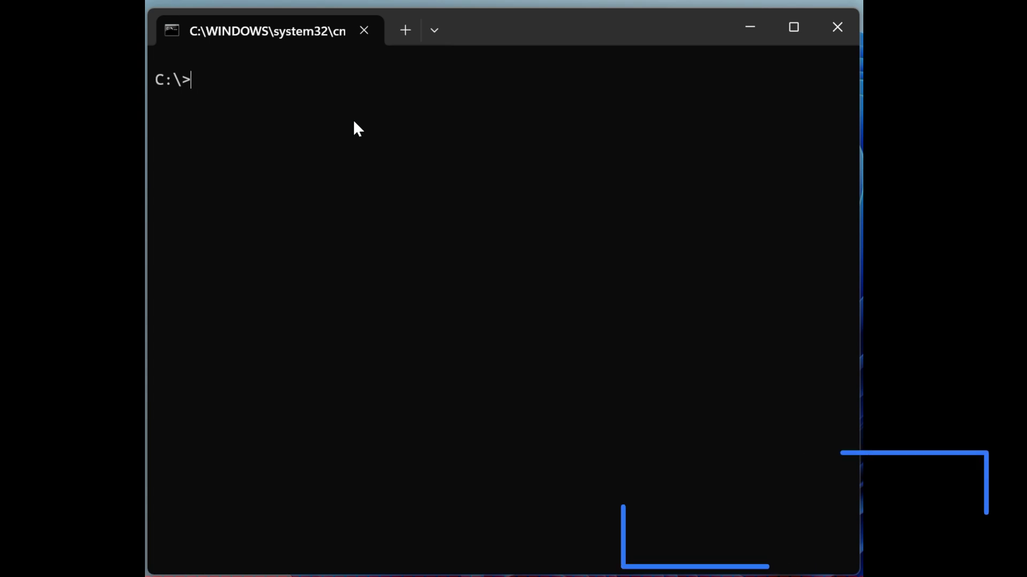
{"action": "type", "text": "ip"}
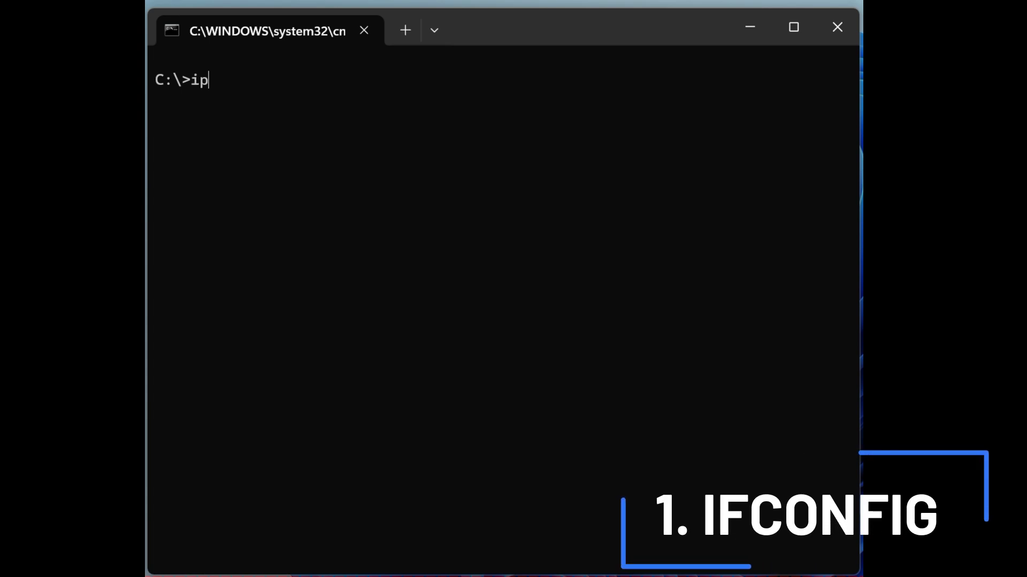
{"action": "type", "text": "config"}
Run ipconfig, then ipconfig /all to show full adapter details
{"action": "key", "text": "Return"}
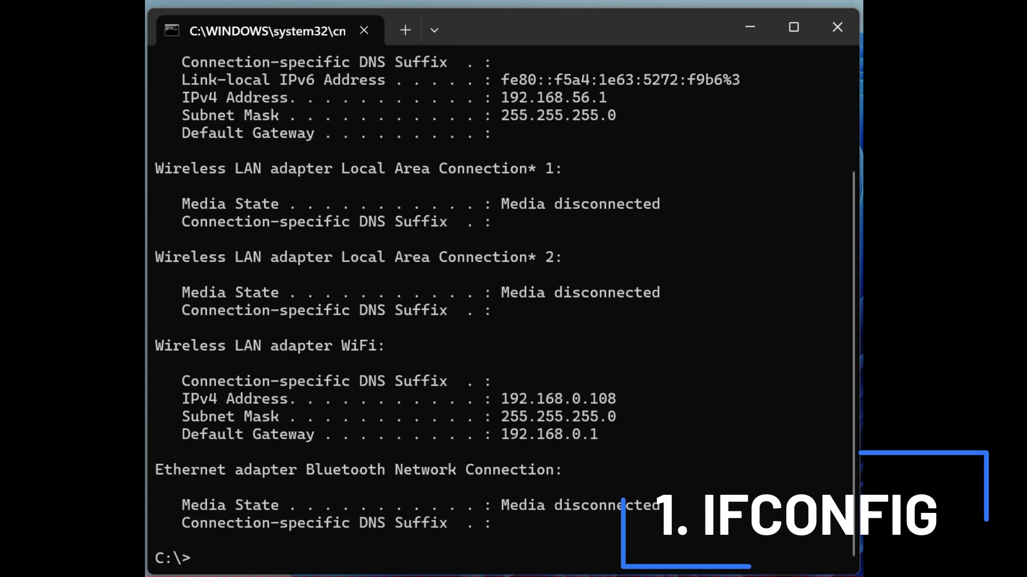
{"action": "scroll", "coordinate": [377, 252], "scroll_direction": "up", "scroll_amount": 1}
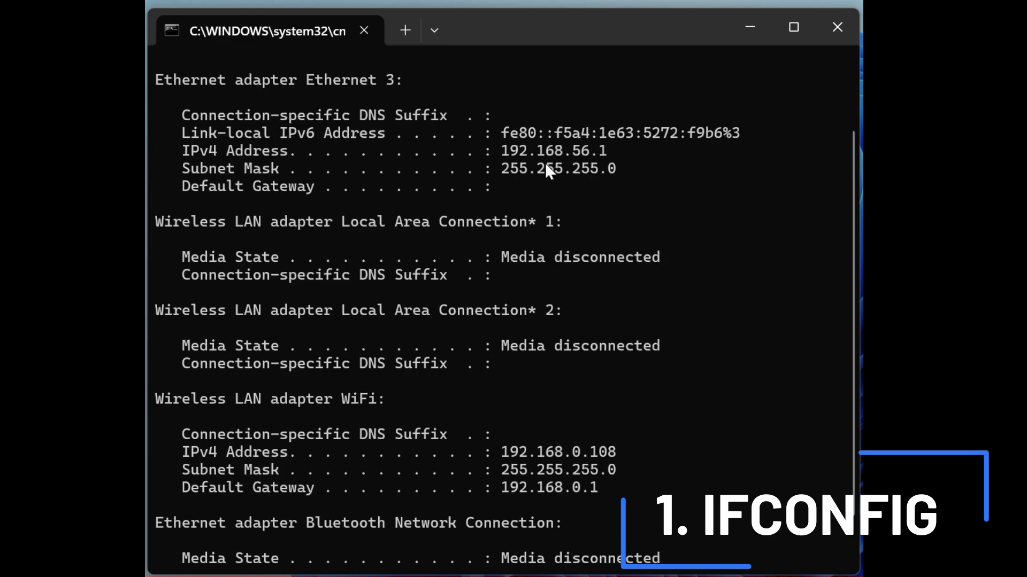
{"action": "scroll", "coordinate": [544, 171], "scroll_direction": "down", "scroll_amount": 1}
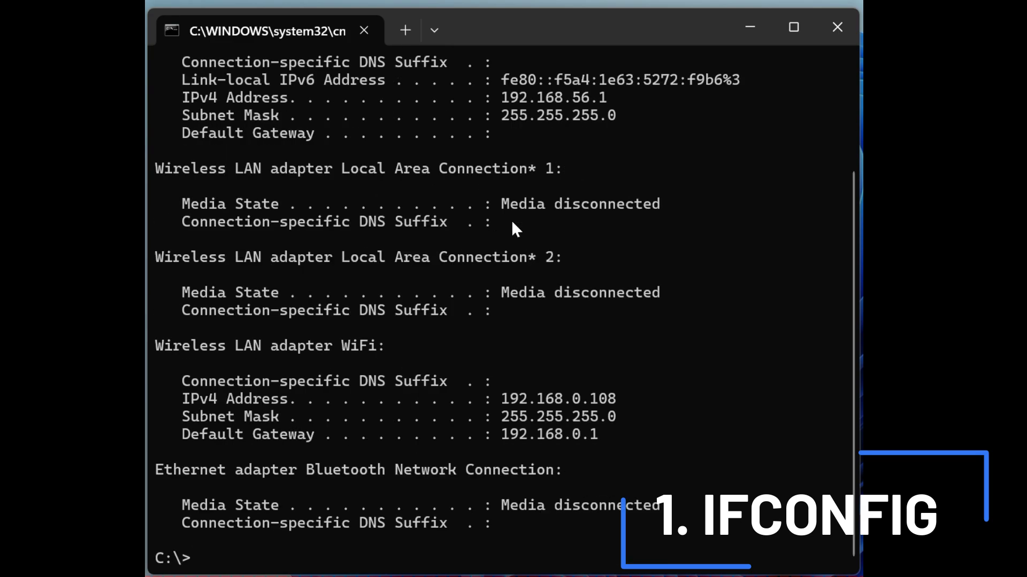
{"action": "type", "text": "ipcon"}
{"action": "type", "text": "fig /all"}
{"action": "key", "text": "Return"}
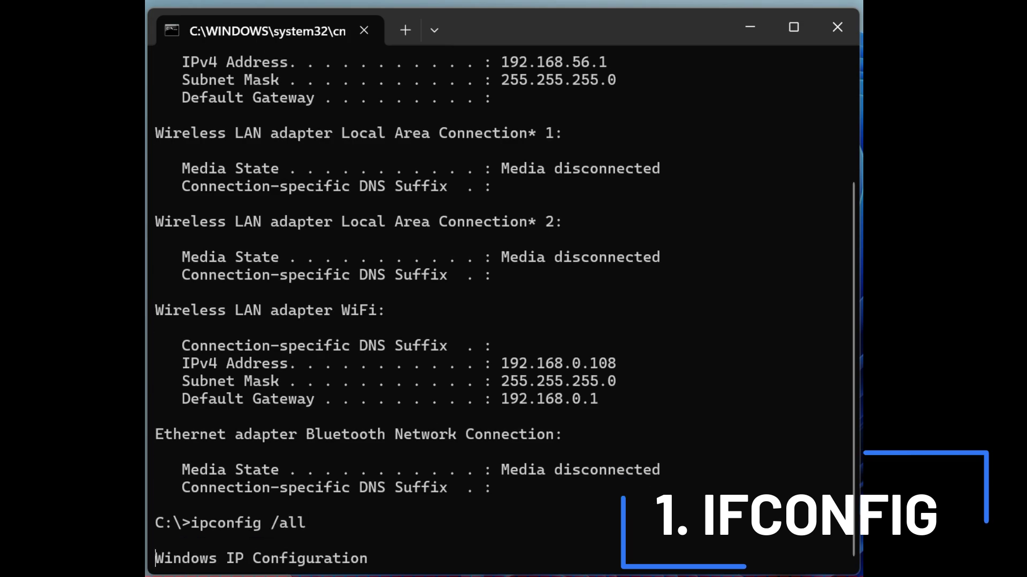
{"action": "scroll", "coordinate": [523, 221], "scroll_direction": "up", "scroll_amount": 1}
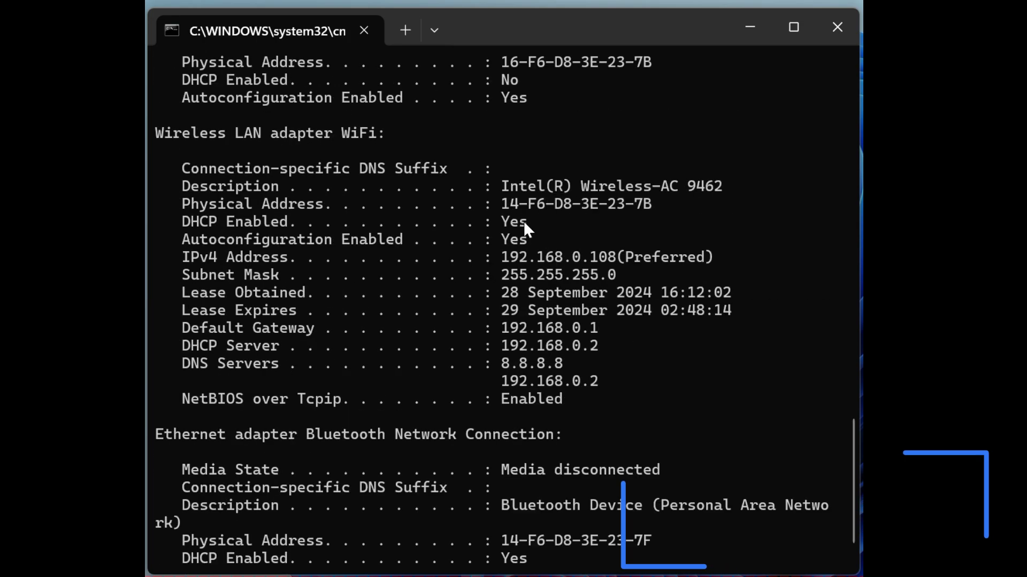
{"action": "scroll", "coordinate": [524, 222], "scroll_direction": "up", "scroll_amount": 2}
{"action": "scroll", "coordinate": [524, 222], "scroll_direction": "up", "scroll_amount": 1}
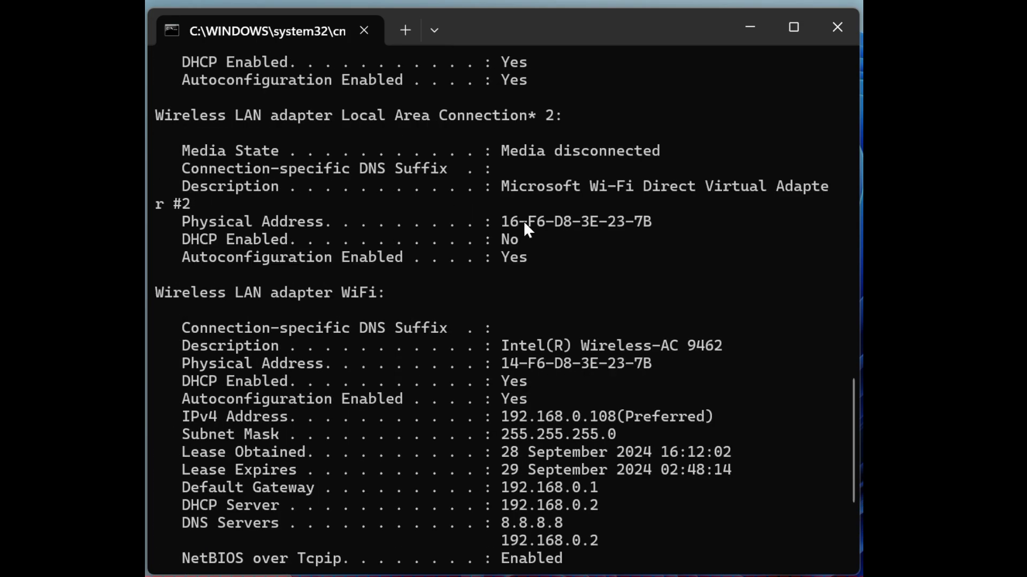
{"action": "scroll", "coordinate": [523, 222], "scroll_direction": "up", "scroll_amount": 2}
{"action": "scroll", "coordinate": [524, 223], "scroll_direction": "up", "scroll_amount": 3}
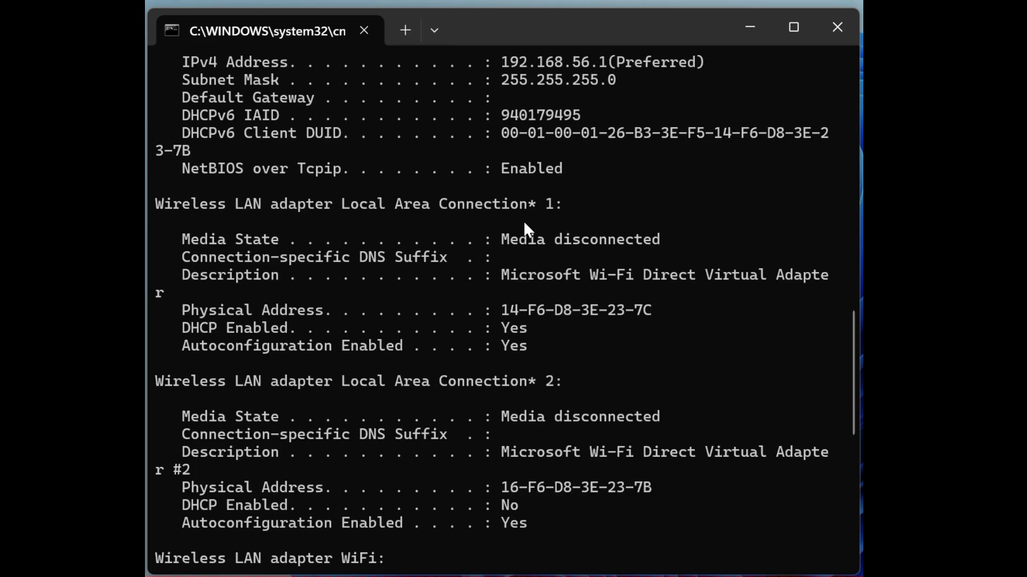
{"action": "scroll", "coordinate": [522, 221], "scroll_direction": "up", "scroll_amount": 2}
{"action": "scroll", "coordinate": [524, 220], "scroll_direction": "up", "scroll_amount": 1}
{"action": "scroll", "coordinate": [523, 221], "scroll_direction": "up", "scroll_amount": 3}
{"action": "scroll", "coordinate": [523, 221], "scroll_direction": "up", "scroll_amount": 1}
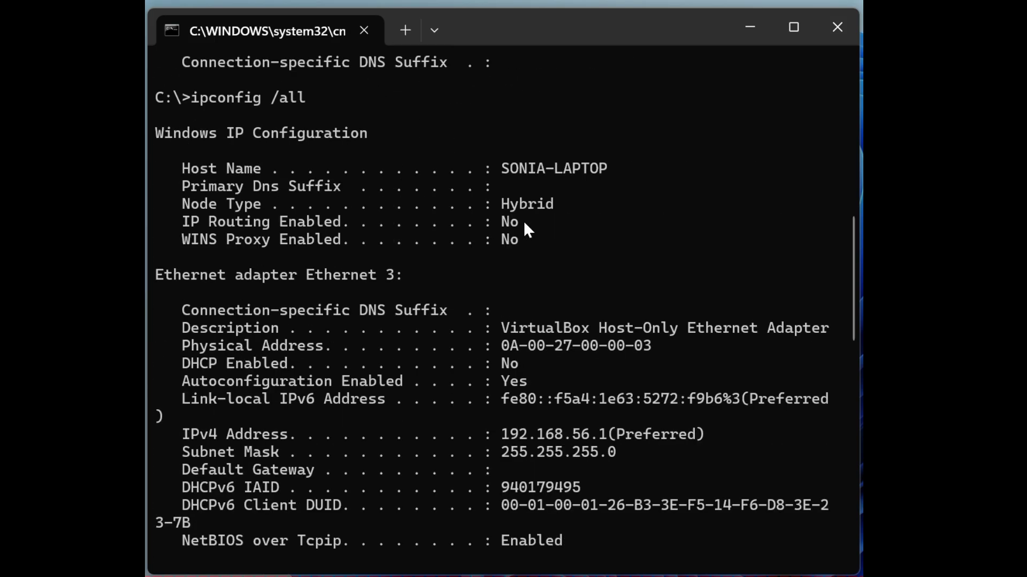
{"action": "scroll", "coordinate": [523, 221], "scroll_direction": "down", "scroll_amount": 10}
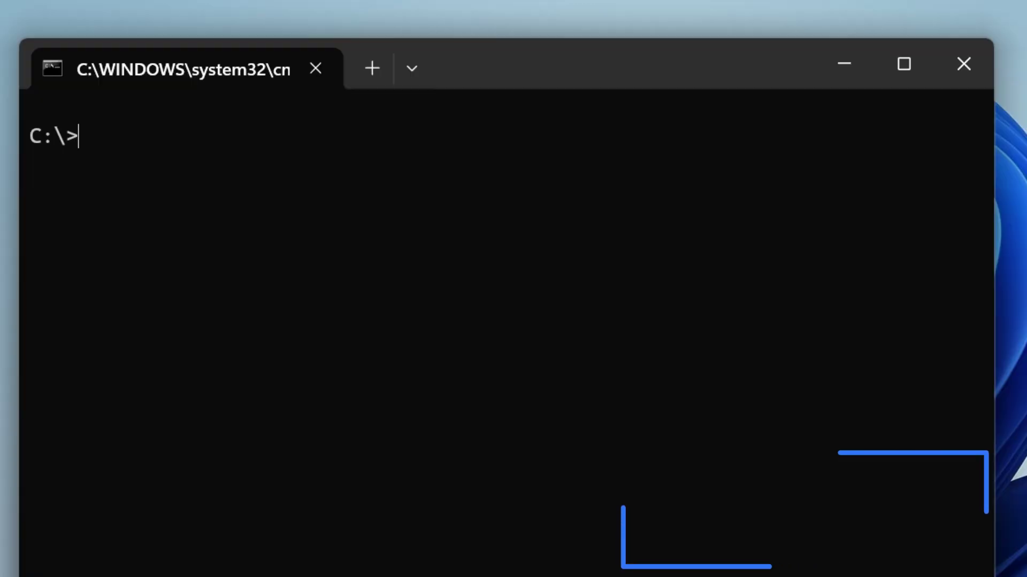
{"action": "type", "text": "pi"}
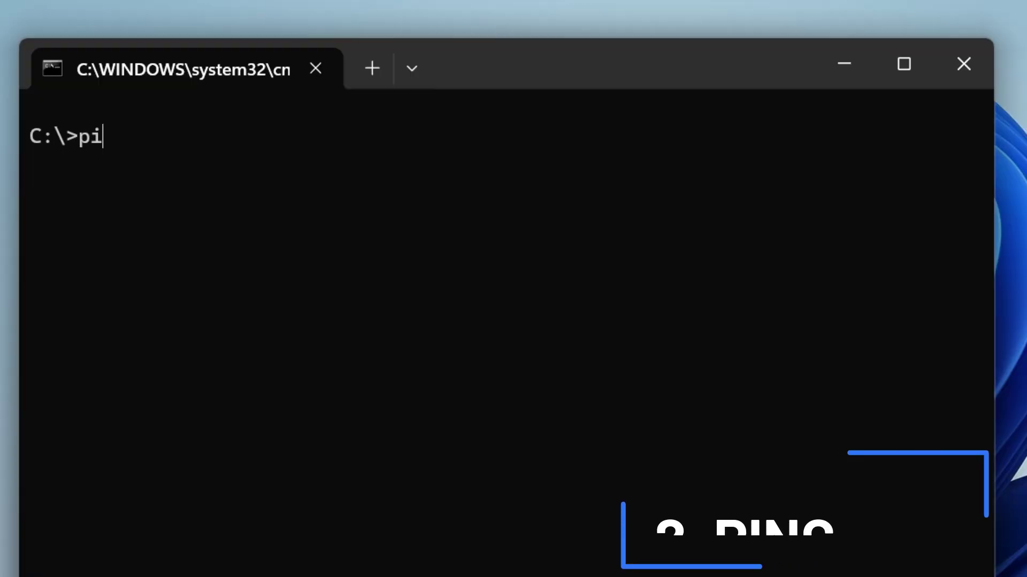
{"action": "type", "text": "ng "}
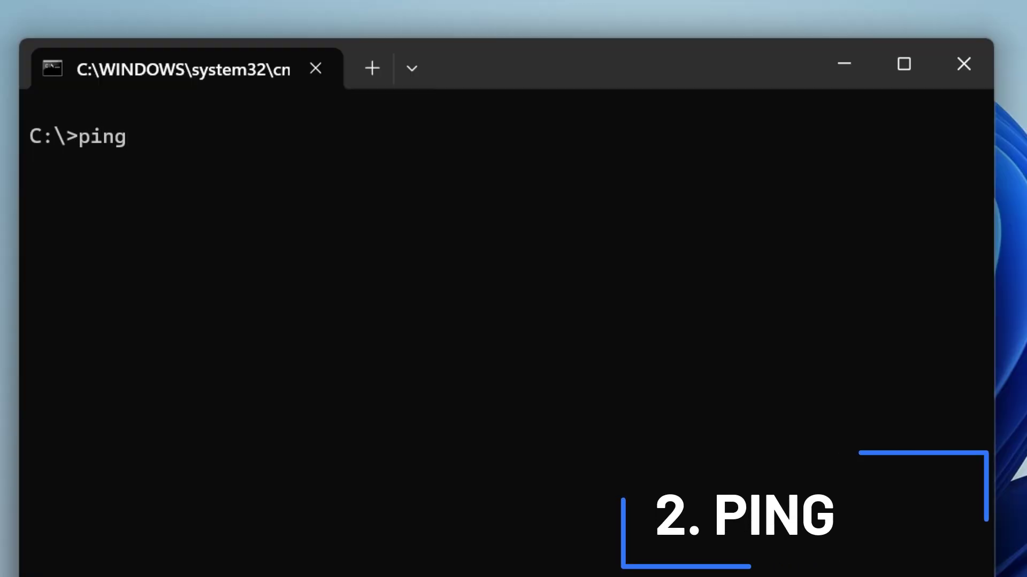
{"action": "type", "text": "8.8.8"}
{"action": "type", "text": ".8"}
Ping 8.8.8.8 and get four replies with an 8 ms average
{"action": "key", "text": "Return"}
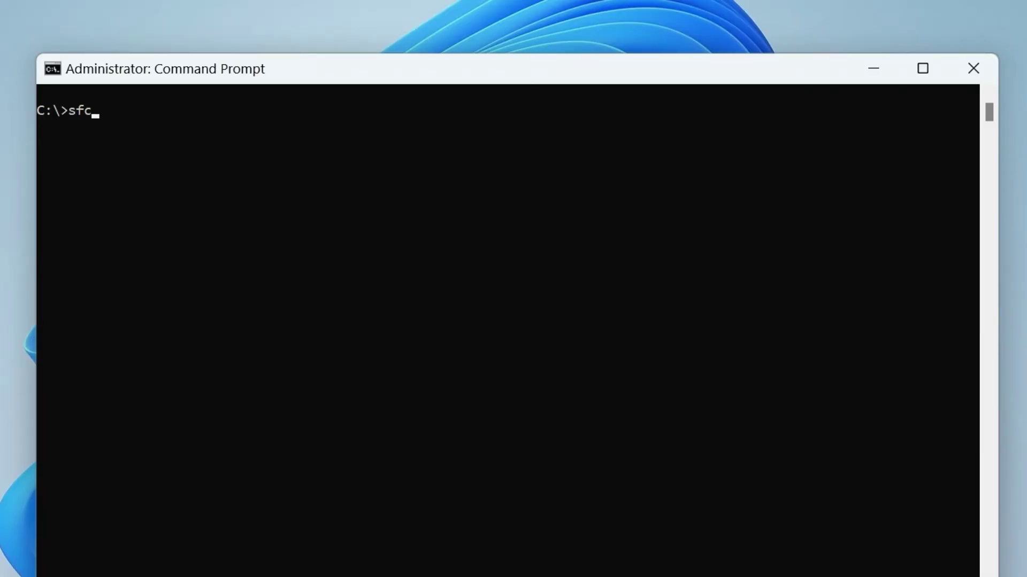
{"action": "type", "text": "/scanno"}
{"action": "type", "text": "w"}
Run sfc /scannow to verify and repair protected system files
{"action": "key", "text": "Return"}
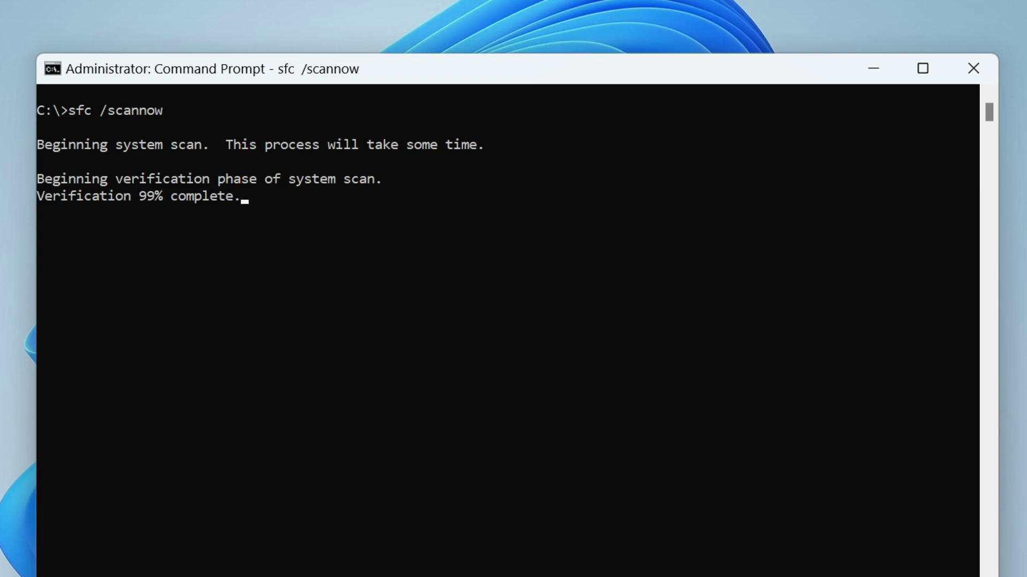
{"action": "type", "text": "s"}
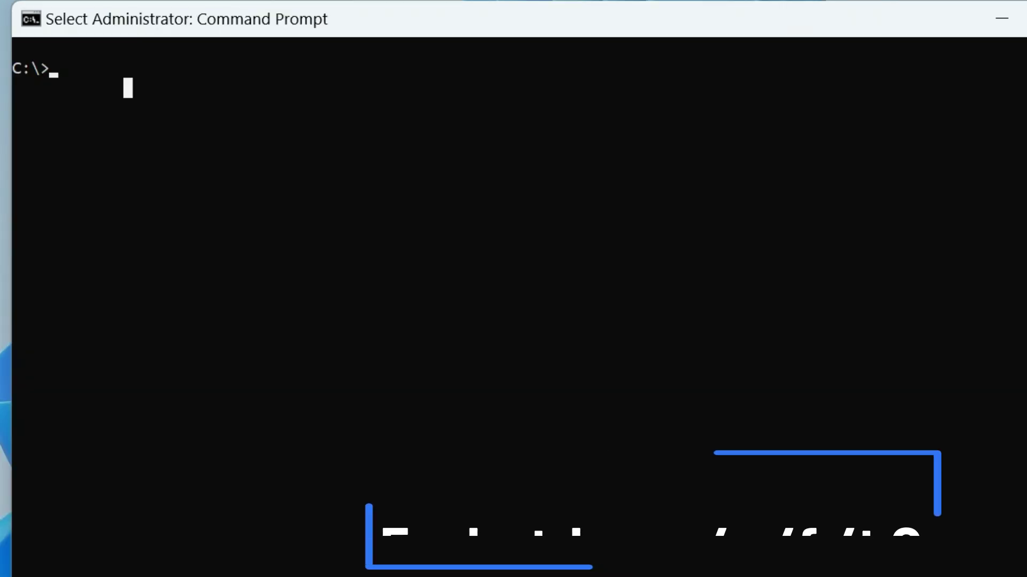
{"action": "type", "text": "s"}
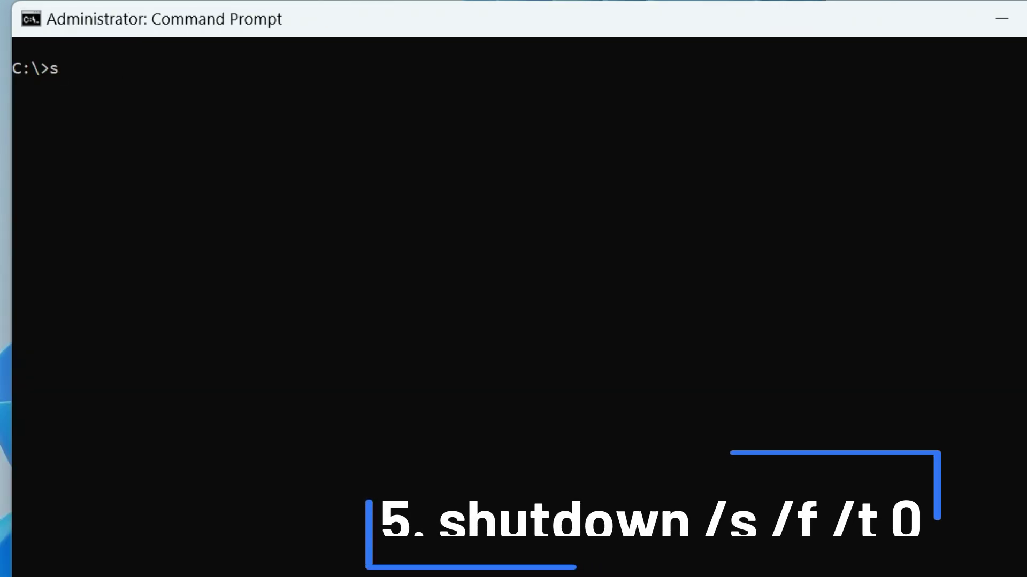
{"action": "type", "text": "hutdo"}
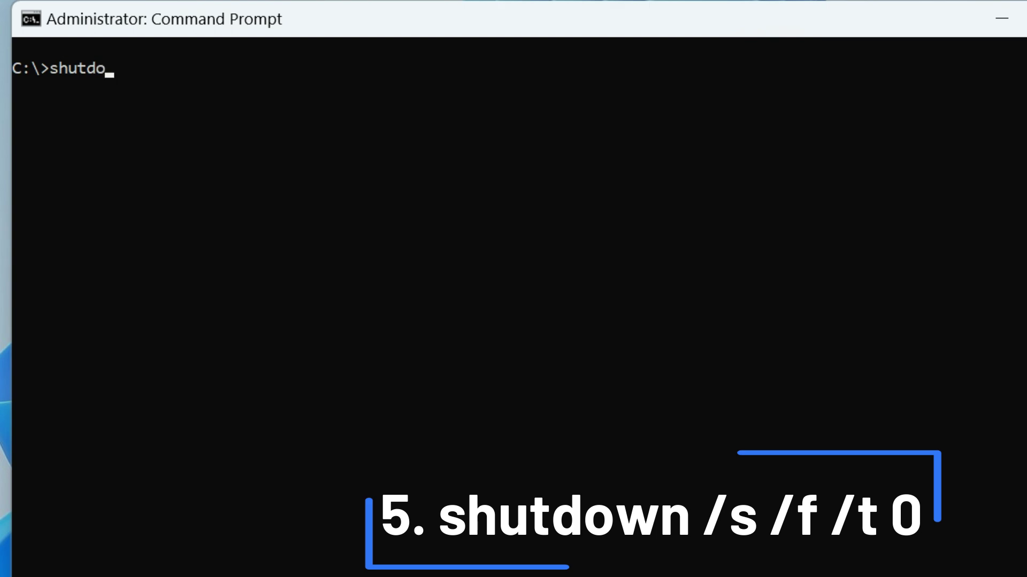
{"action": "type", "text": "wn"}
{"action": "type", "text": " /s"}
{"action": "type", "text": " /"}
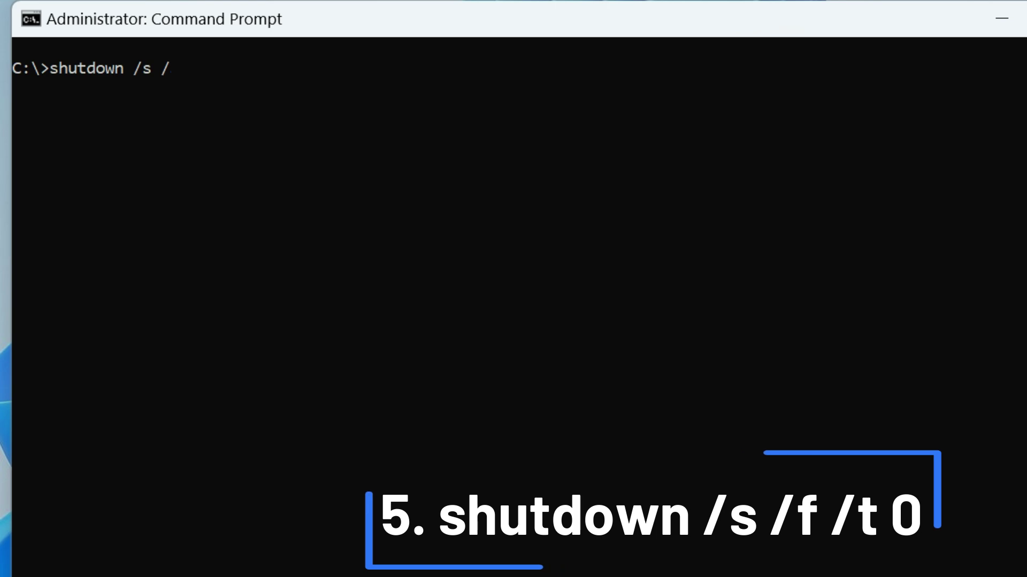
{"action": "type", "text": "f /"}
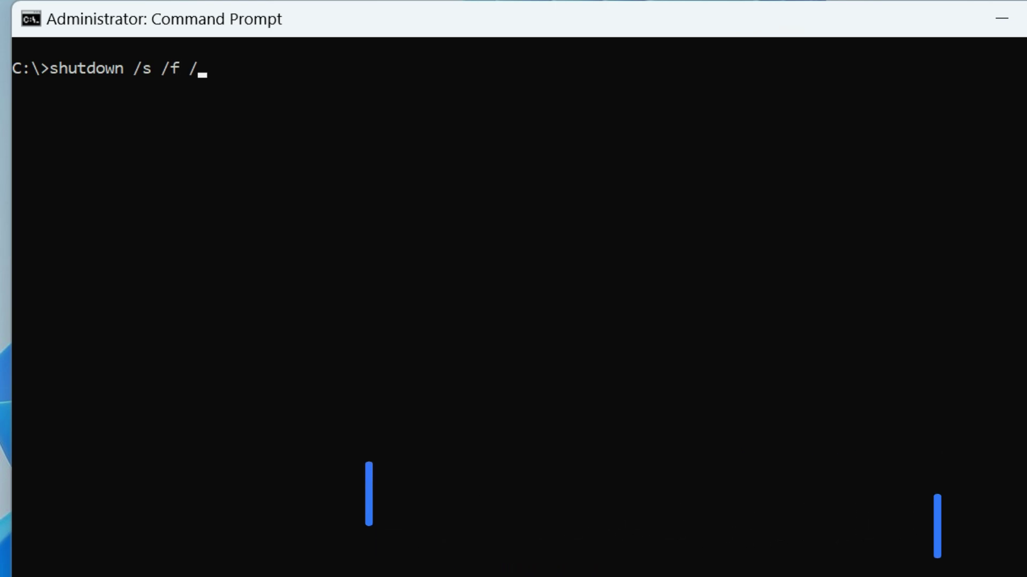
{"action": "type", "text": "t 0"}
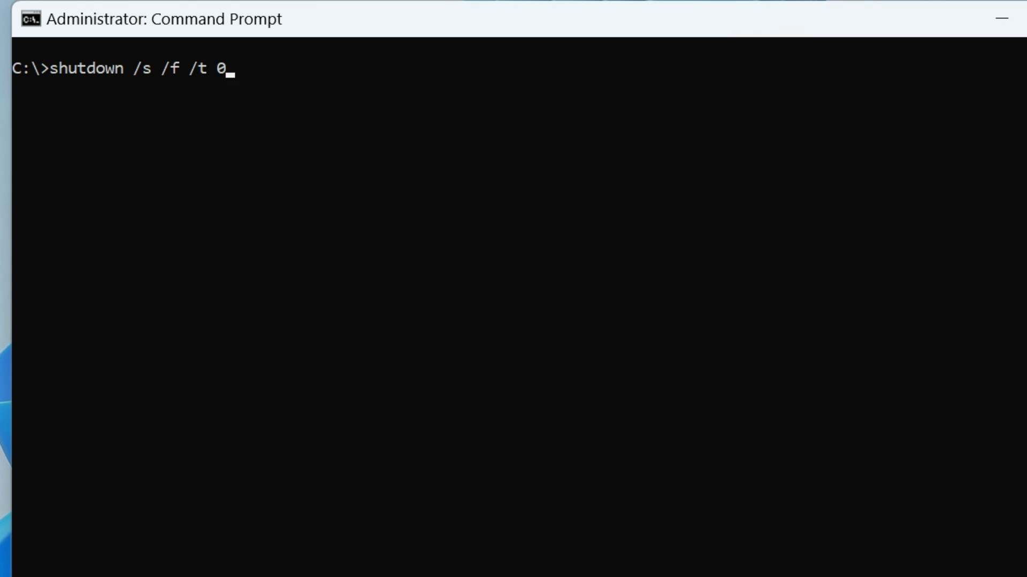
{"action": "type", "text": "st"}
Run tasklist to show running processes with PIDs, sessions and memory usage
{"action": "key", "text": "Return"}
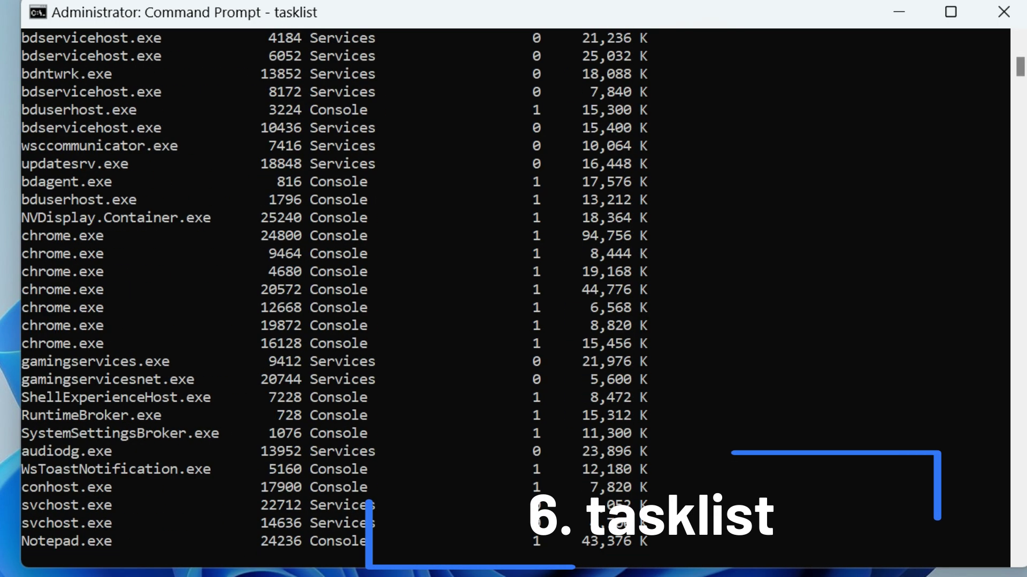
{"action": "scroll", "coordinate": [513, 297], "scroll_direction": "up", "scroll_amount": 3}
{"action": "scroll", "coordinate": [514, 297], "scroll_direction": "up", "scroll_amount": 8}
{"action": "scroll", "coordinate": [514, 297], "scroll_direction": "up", "scroll_amount": 10}
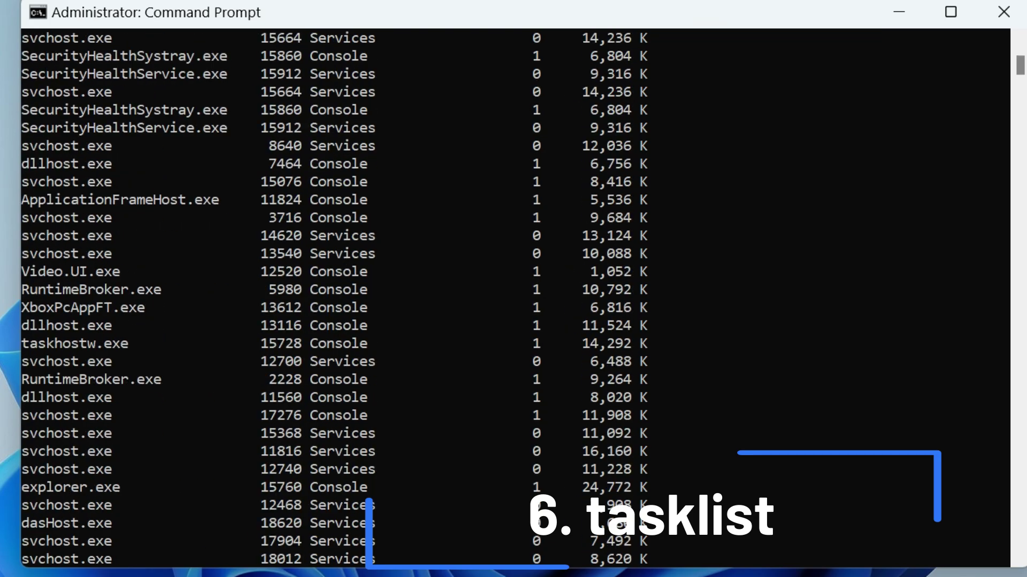
{"action": "scroll", "coordinate": [513, 296], "scroll_direction": "up", "scroll_amount": 10}
{"action": "scroll", "coordinate": [514, 297], "scroll_direction": "up", "scroll_amount": 10}
{"action": "scroll", "coordinate": [514, 296], "scroll_direction": "up", "scroll_amount": 10}
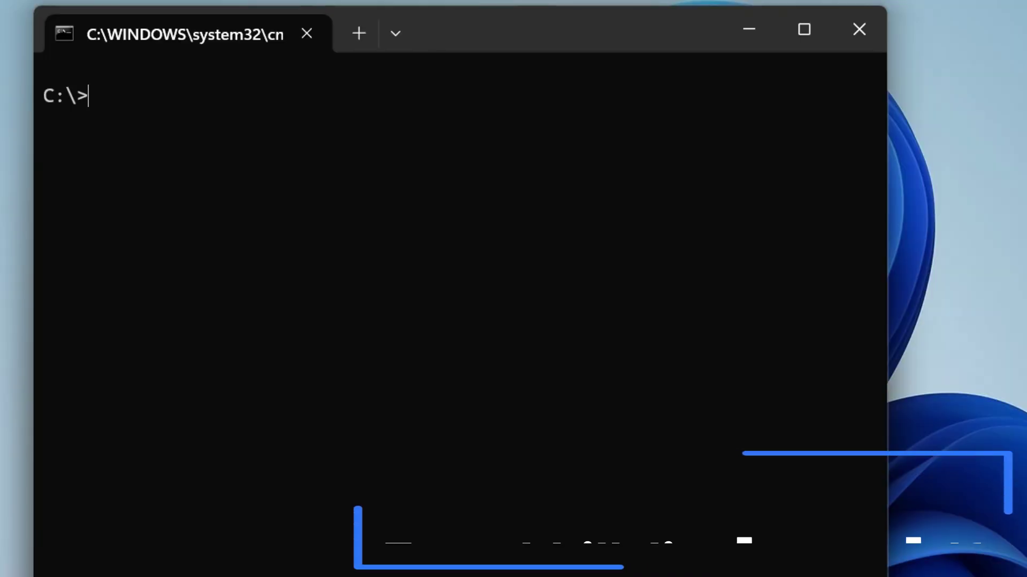
{"action": "type", "text": "taskkill /im [name] /f"}
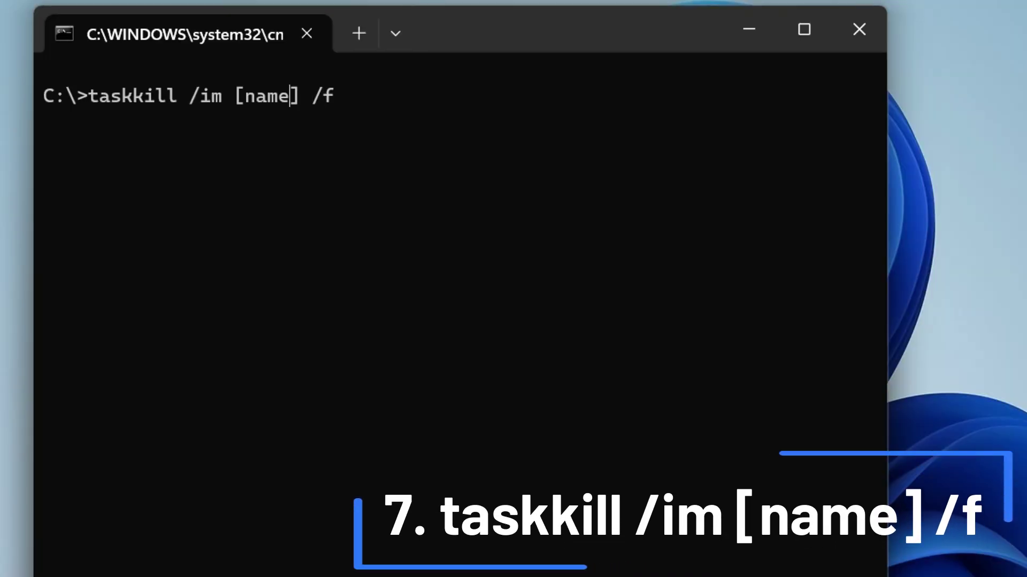
Replace the [name] placeholder with cmd.exe and run taskkill /im cmd.exe /f
{"action": "key", "text": "BackSpace"}
{"action": "key", "text": "BackSpace"}
{"action": "key", "text": "BackSpace"}
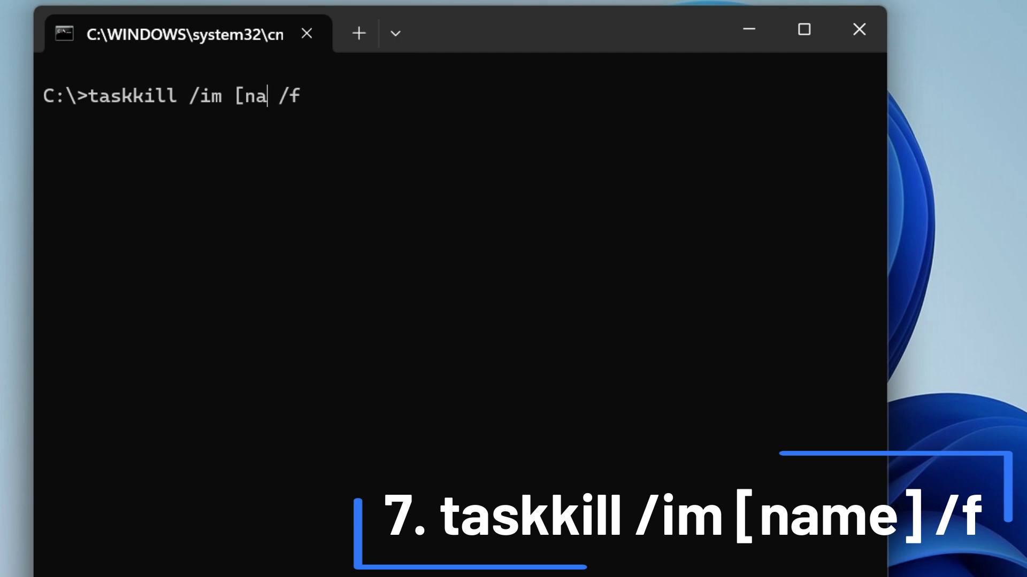
{"action": "key", "text": "BackSpace"}
{"action": "key", "text": "BackSpace"}
{"action": "key", "text": "BackSpace"}
{"action": "type", "text": "cmd"}
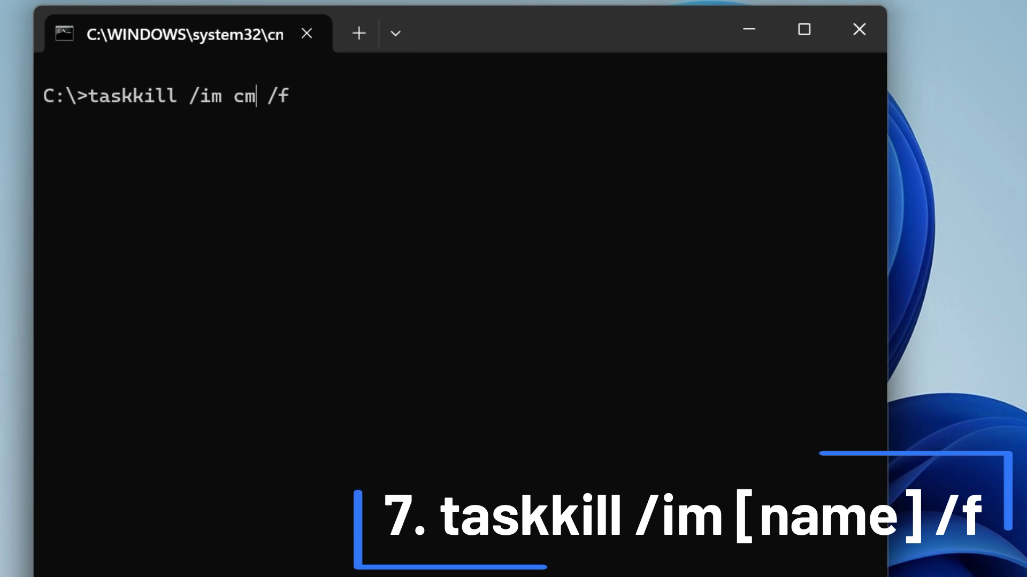
{"action": "type", "text": ".e"}
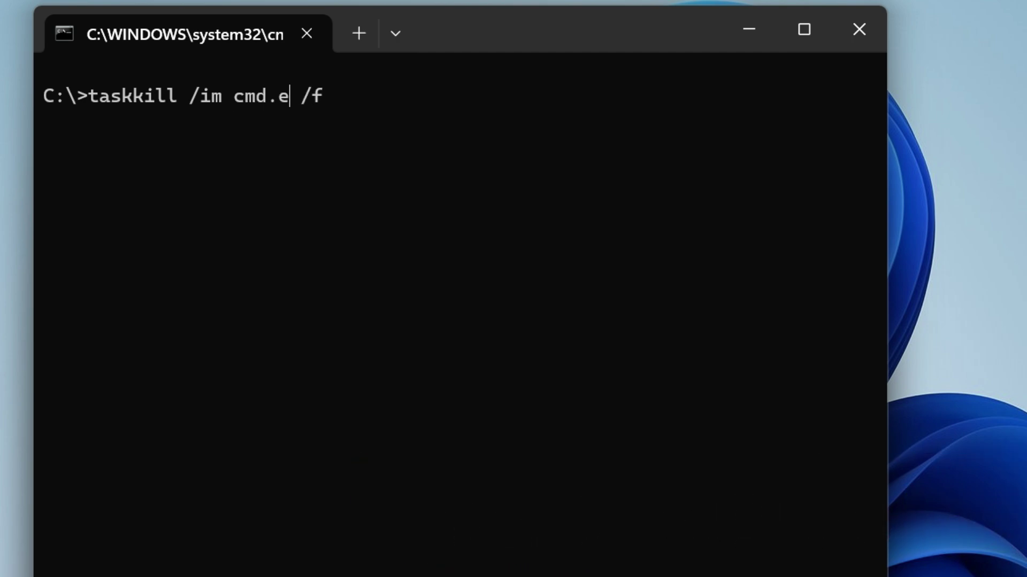
{"action": "type", "text": "xe"}
{"action": "key", "text": "Return"}
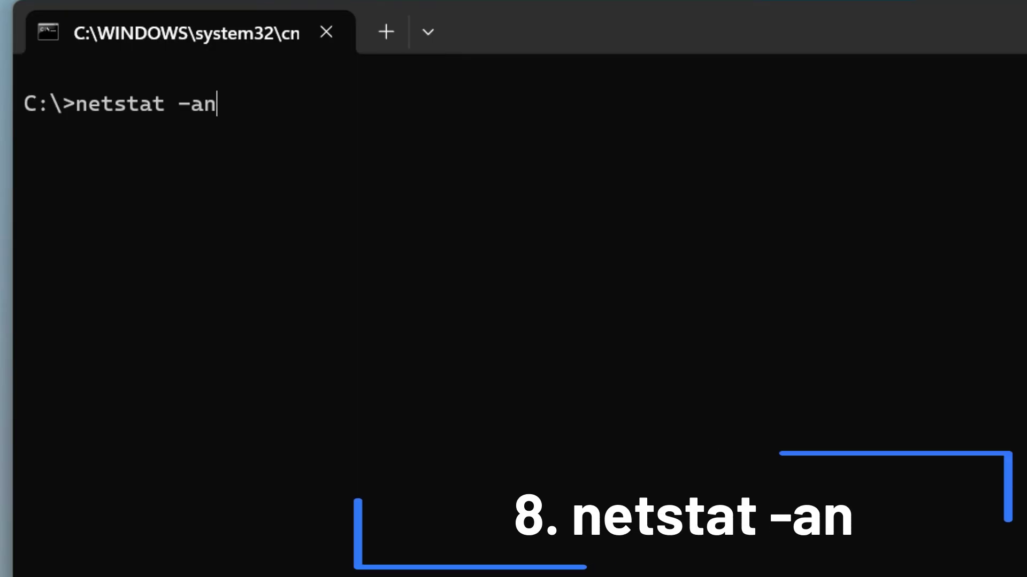
Run netstat -an to list active TCP and UDP connections and their states
{"action": "key", "text": "Return"}
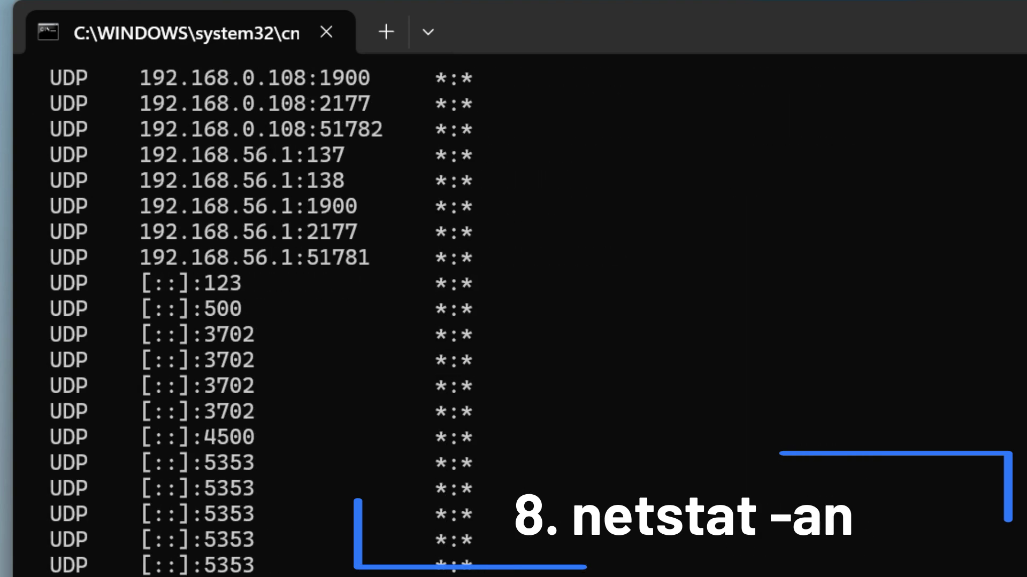
{"action": "scroll", "coordinate": [513, 322], "scroll_direction": "up", "scroll_amount": 2}
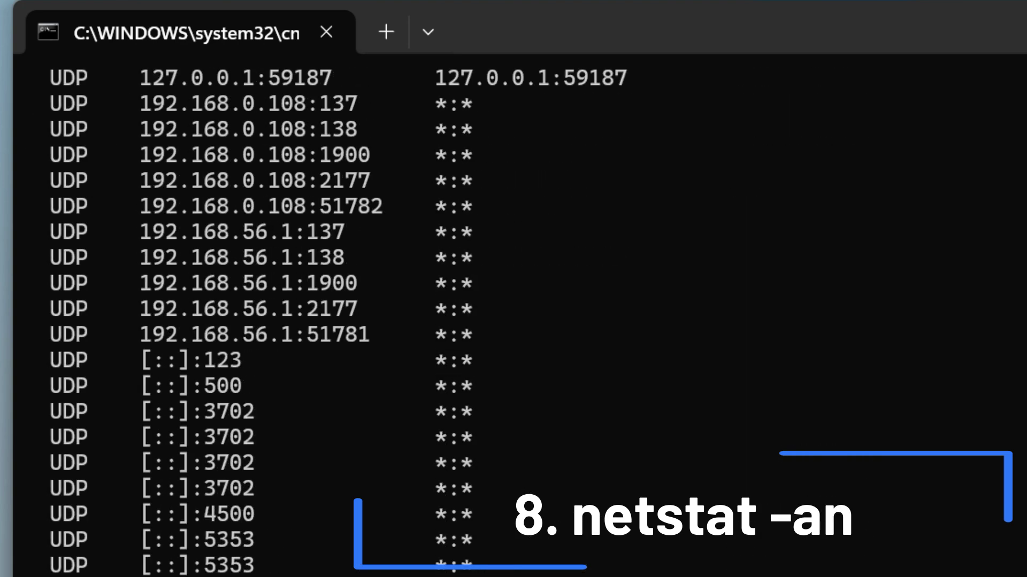
{"action": "scroll", "coordinate": [513, 321], "scroll_direction": "up", "scroll_amount": 4}
{"action": "scroll", "coordinate": [513, 320], "scroll_direction": "up", "scroll_amount": 6}
{"action": "scroll", "coordinate": [514, 321], "scroll_direction": "up", "scroll_amount": 5}
{"action": "scroll", "coordinate": [513, 321], "scroll_direction": "up", "scroll_amount": 4}
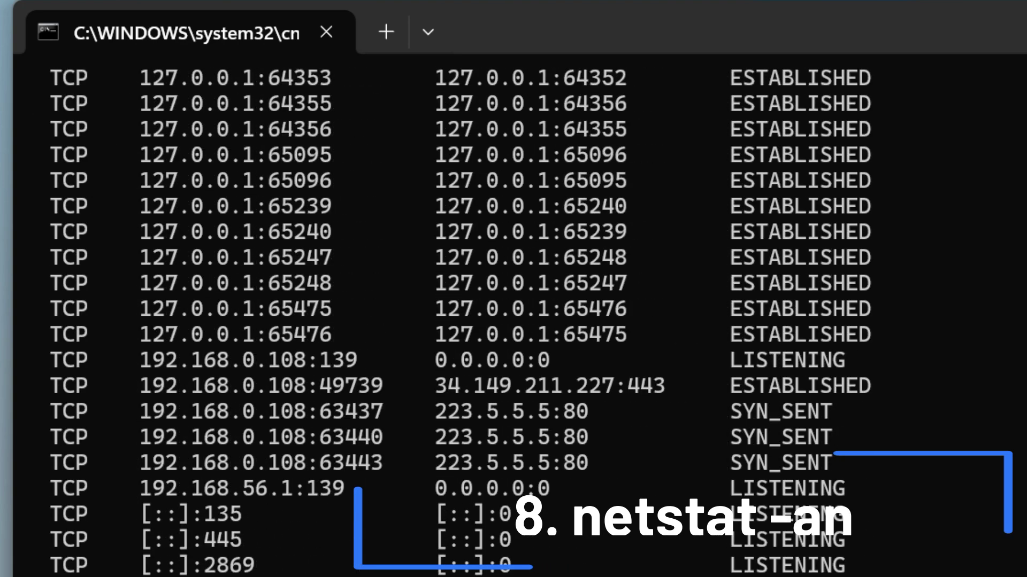
{"action": "scroll", "coordinate": [513, 321], "scroll_direction": "up", "scroll_amount": 6}
{"action": "scroll", "coordinate": [514, 321], "scroll_direction": "up", "scroll_amount": 6}
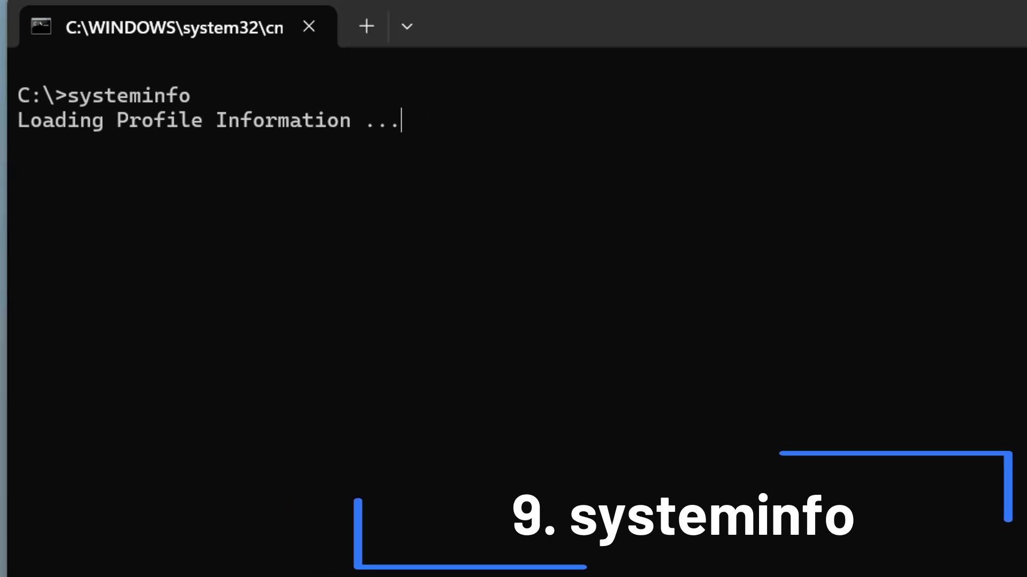
{"action": "scroll", "coordinate": [513, 314], "scroll_direction": "up", "scroll_amount": 3}
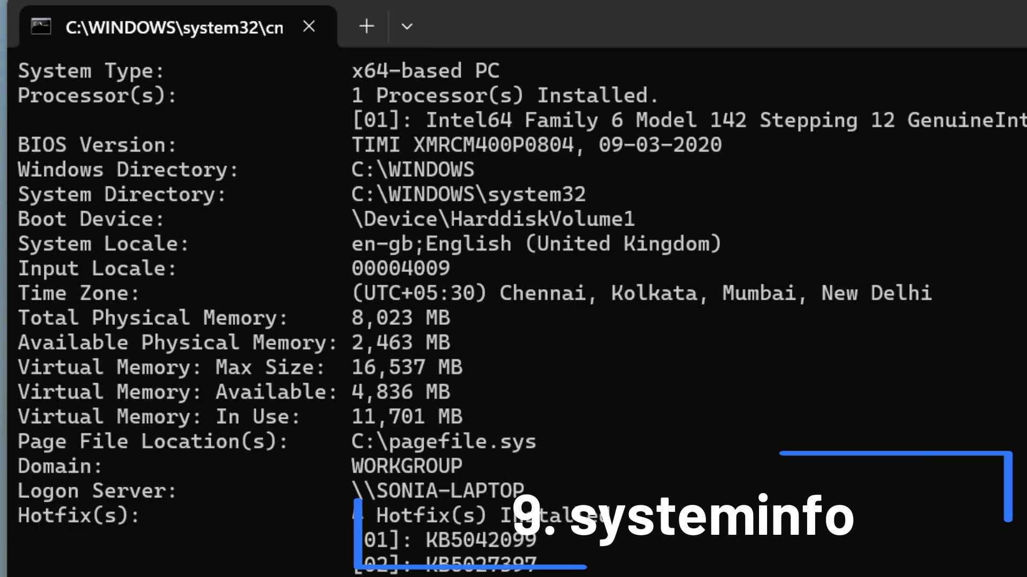
{"action": "scroll", "coordinate": [513, 314], "scroll_direction": "up", "scroll_amount": 6}
{"action": "scroll", "coordinate": [513, 313], "scroll_direction": "down", "scroll_amount": 1}
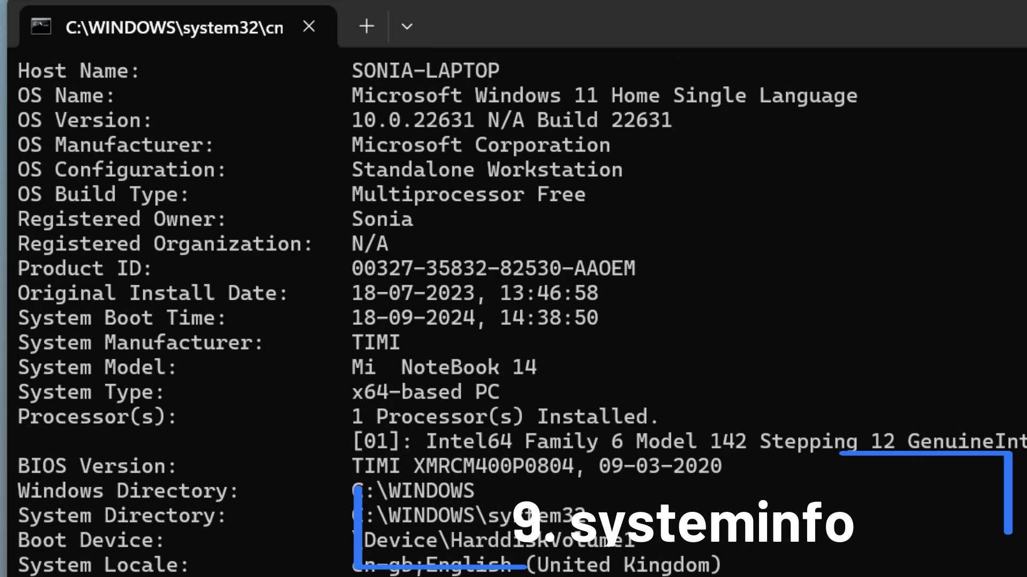
{"action": "scroll", "coordinate": [514, 313], "scroll_direction": "up", "scroll_amount": 1}
{"action": "scroll", "coordinate": [513, 313], "scroll_direction": "down", "scroll_amount": 3}
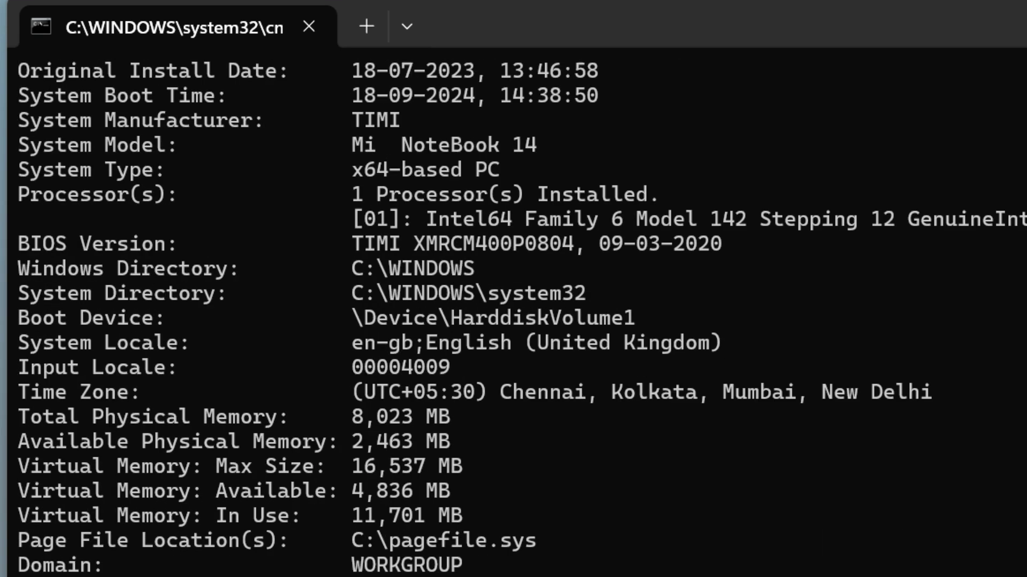
{"action": "scroll", "coordinate": [513, 313], "scroll_direction": "down", "scroll_amount": 1}
{"action": "scroll", "coordinate": [514, 313], "scroll_direction": "down", "scroll_amount": 5}
{"action": "scroll", "coordinate": [514, 313], "scroll_direction": "down", "scroll_amount": 1}
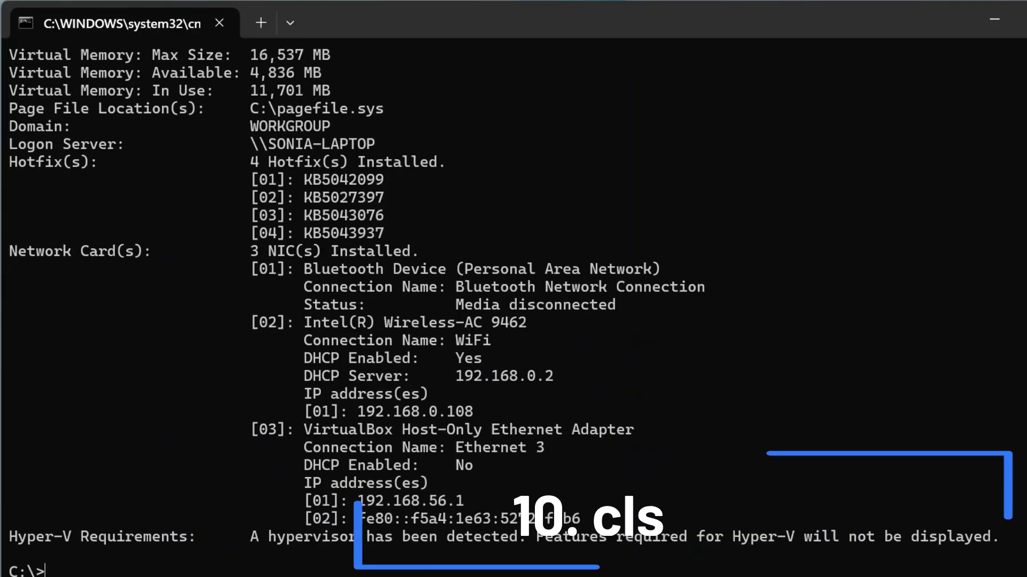
{"action": "type", "text": "cls"}
Clear the console with cls, then run ipconfig for adapter IPv4 addresses and gateways
{"action": "key", "text": "Return"}
{"action": "type", "text": "ipconfig"}
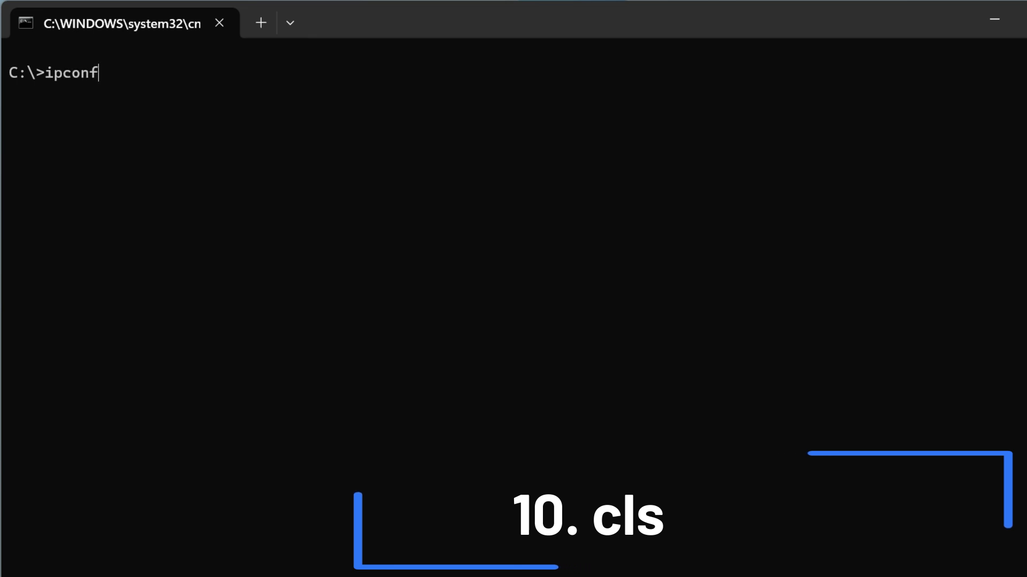
{"action": "key", "text": "Return"}
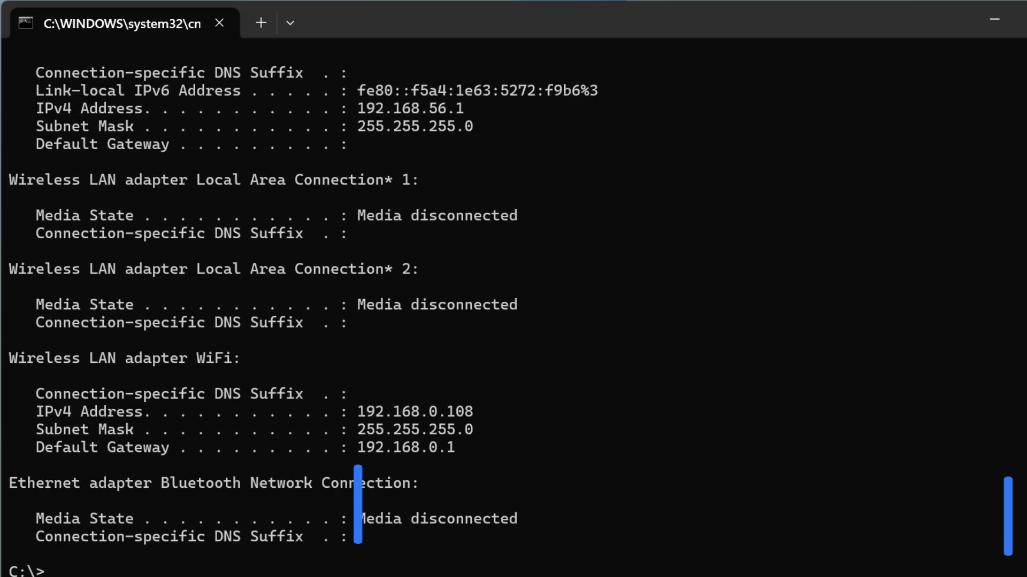